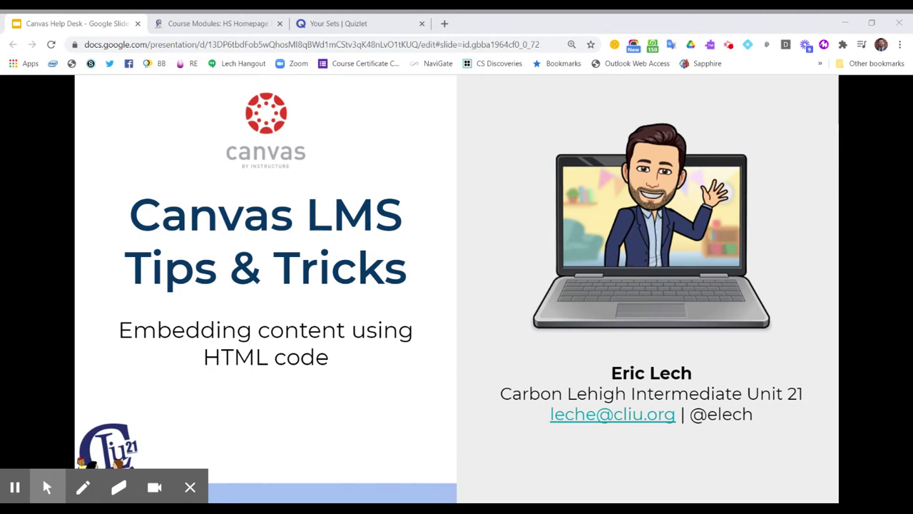
- Show the Canvas Modules page listing pages 3.1, 3.2 and unpublished 3.3 Embed New Content
click(214, 23)
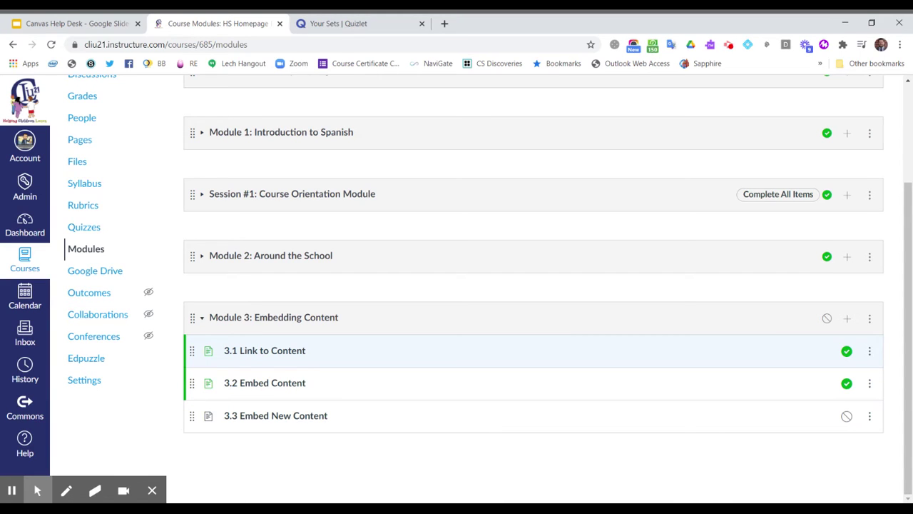
- Open the 3.1 Link to Content page with its Unit Vocabulary List Quizlet link
click(274, 351)
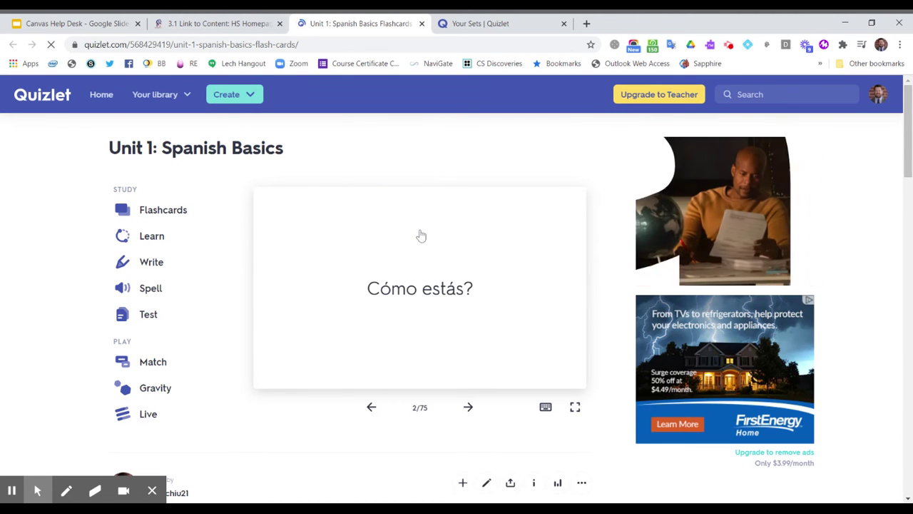
- Return from Quizlet to the Canvas 3.1 Link to Content page
click(206, 24)
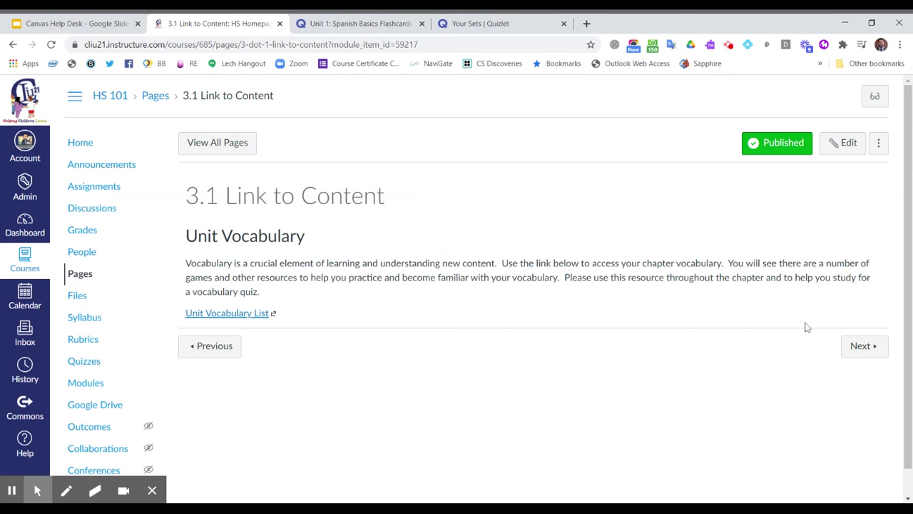
- Go to page 3.2 Embed Content and look through its embedded Quizlet flashcards
click(863, 347)
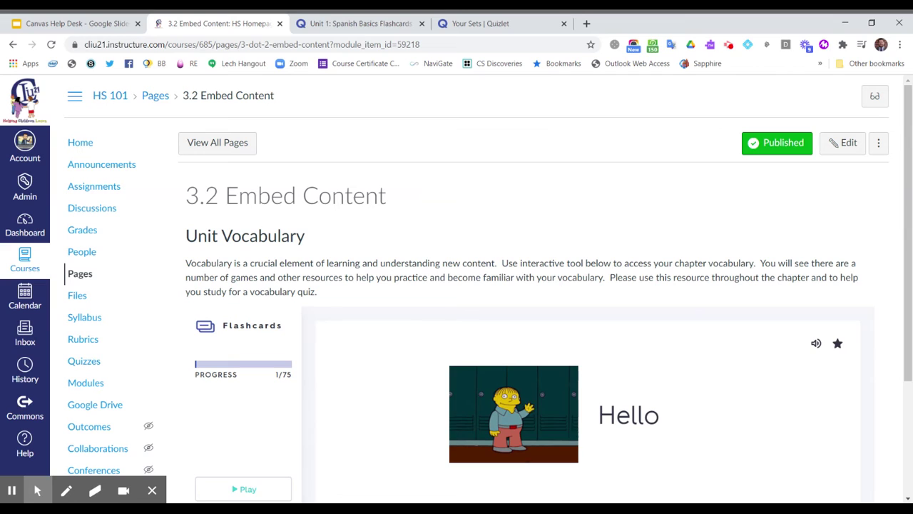
scroll(575, 276, down, 1)
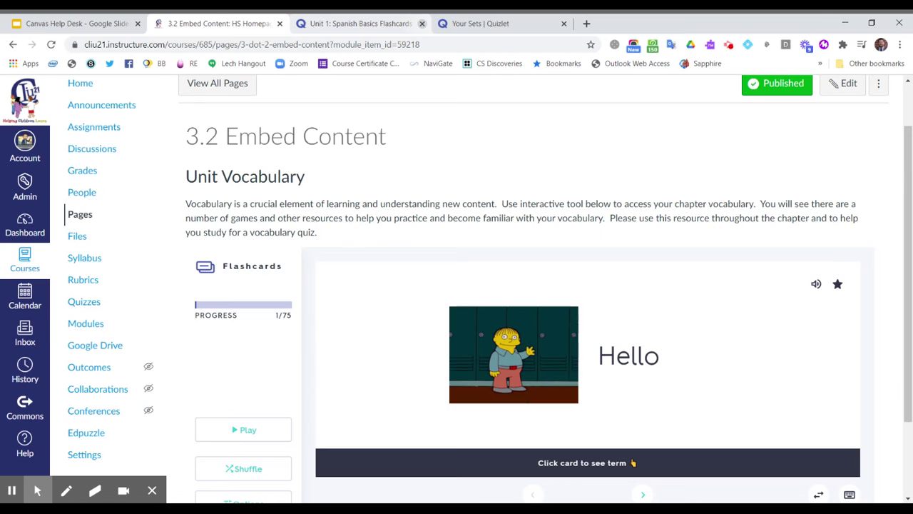
scroll(883, 265, down, 2)
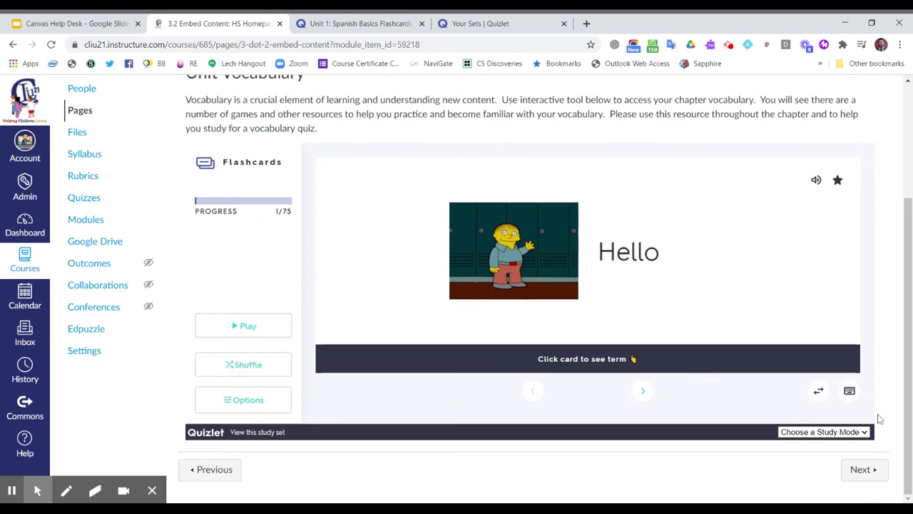
- Edit page 3.3 Embed New Content and add a VOCAB line below the instruction sentence
click(876, 473)
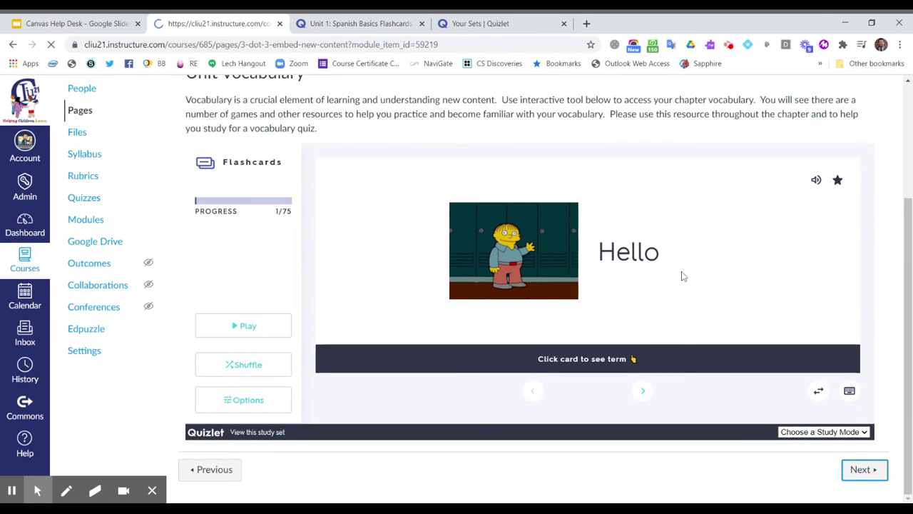
click(844, 144)
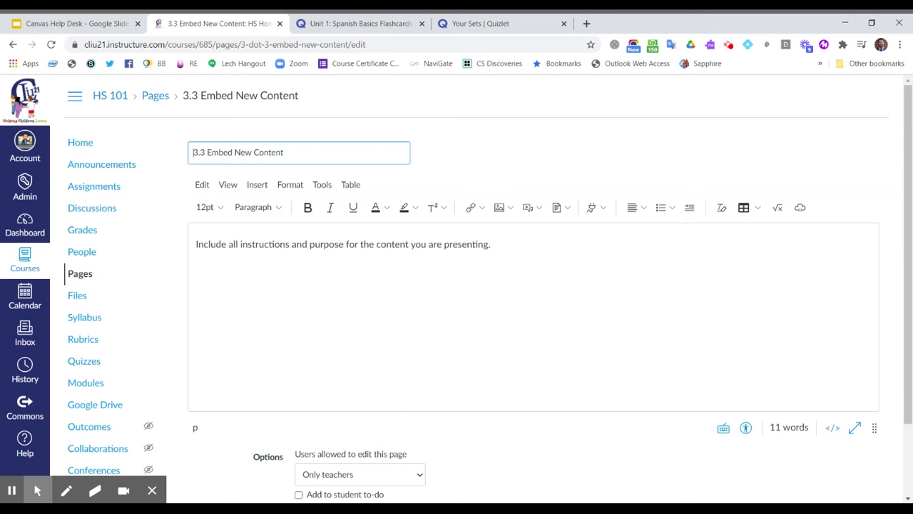
click(501, 247)
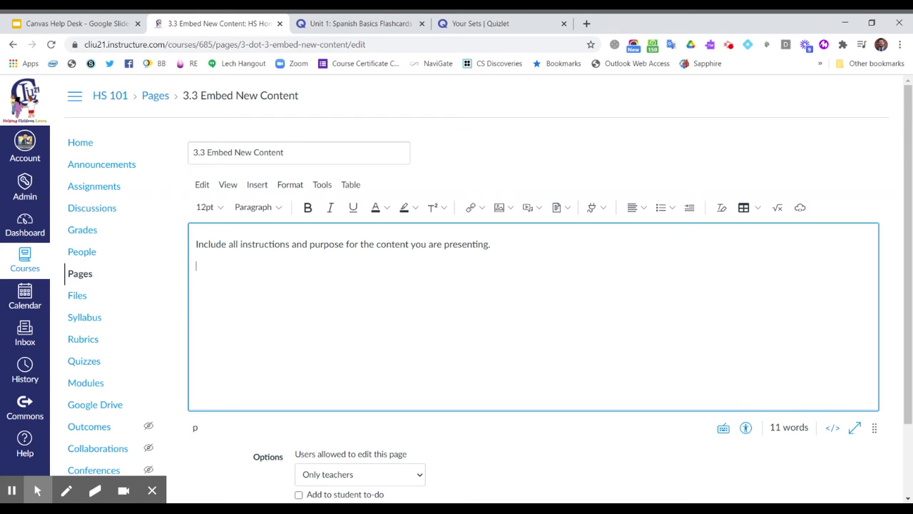
text(VOCAB)
- Open the Quizlet set Unit 1: Spanish Basics (75 terms) and its more-options menu
click(537, 30)
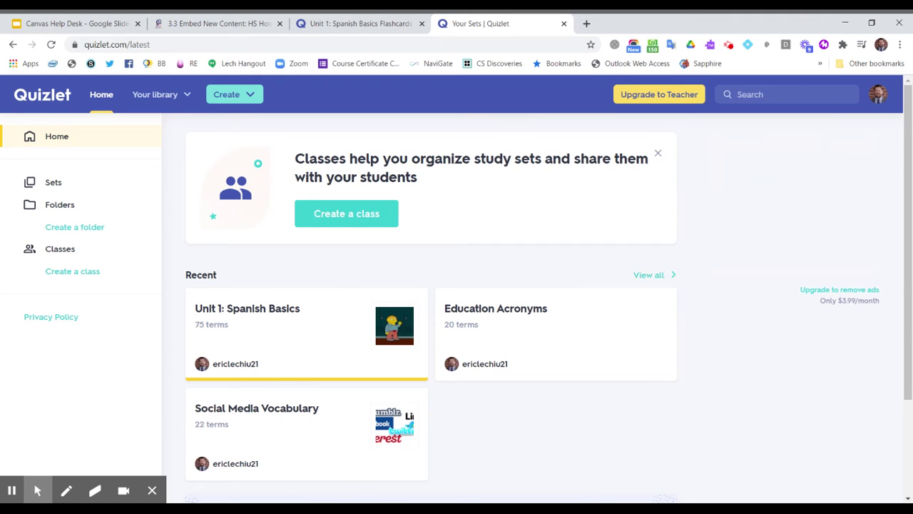
click(242, 318)
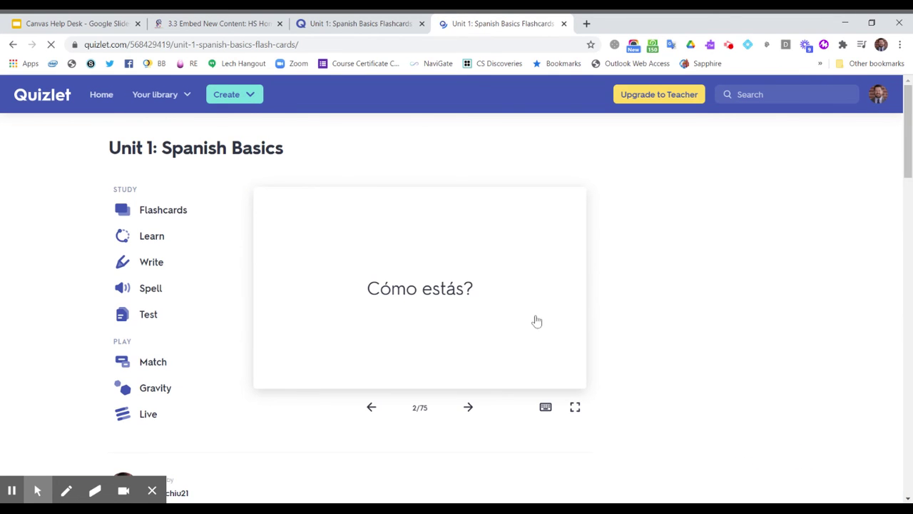
scroll(660, 313, down, 2)
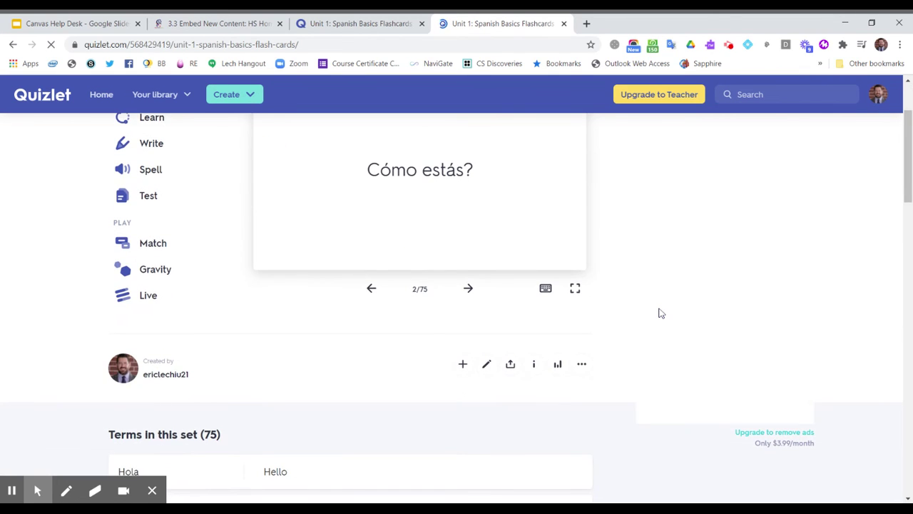
scroll(328, 208, up, 2)
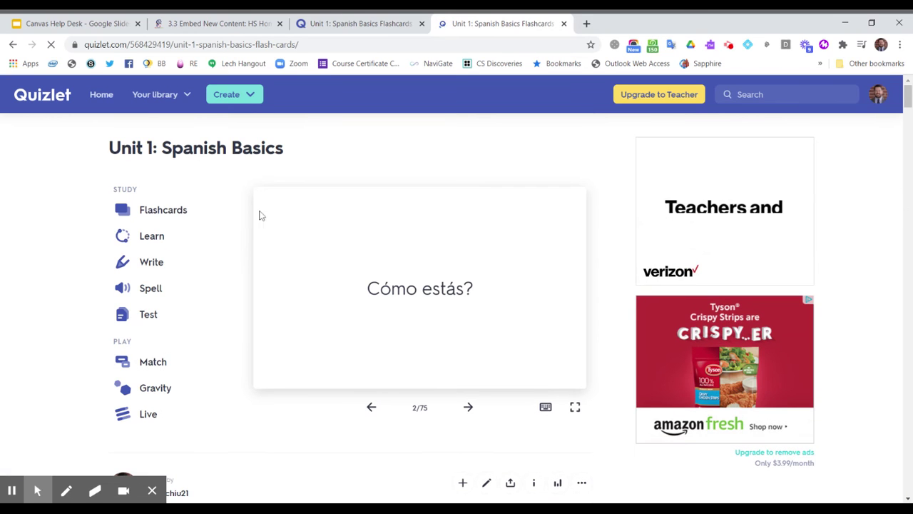
scroll(457, 267, down, 1)
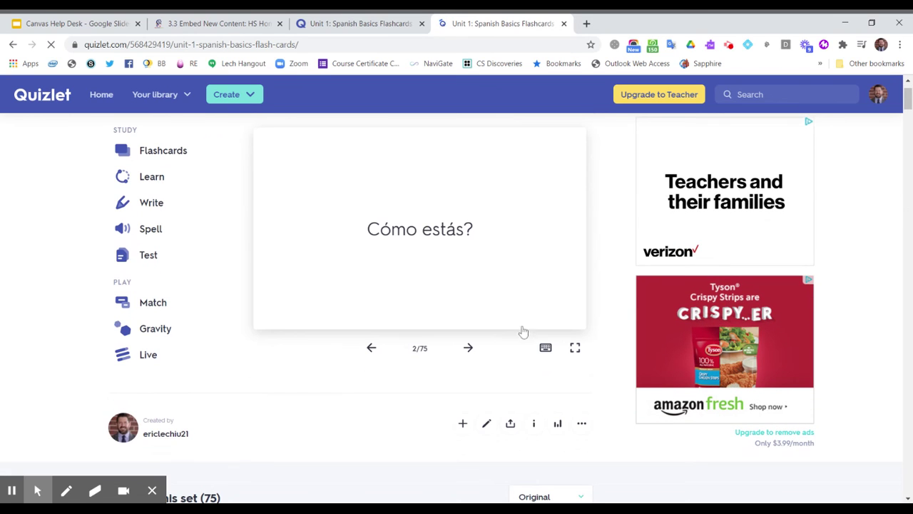
click(582, 424)
scroll(604, 426, down, 3)
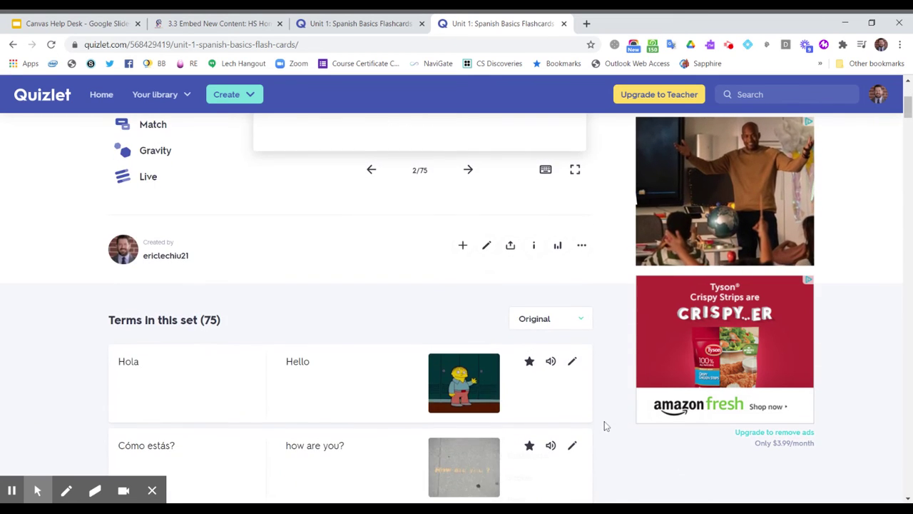
- Copy the Flashcards-mode iframe embed code for Unit 1: Spanish Basics from Quizlet
click(582, 246)
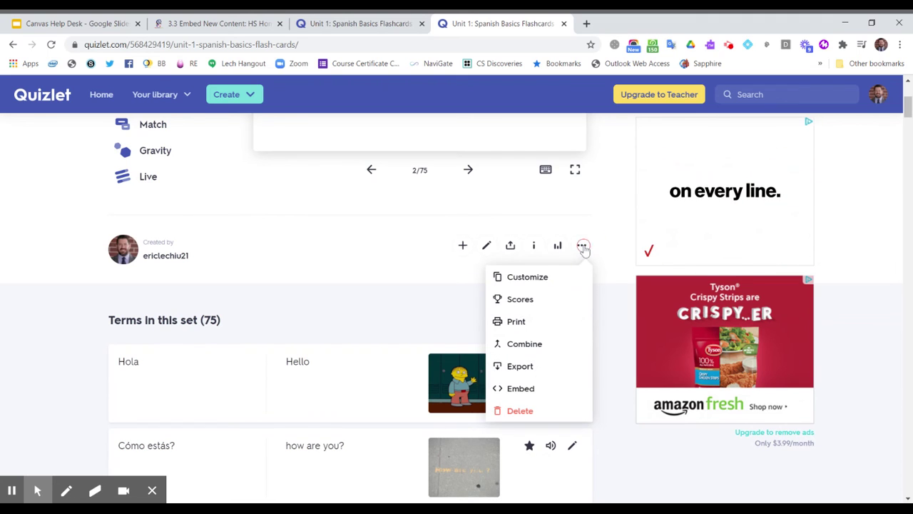
click(521, 389)
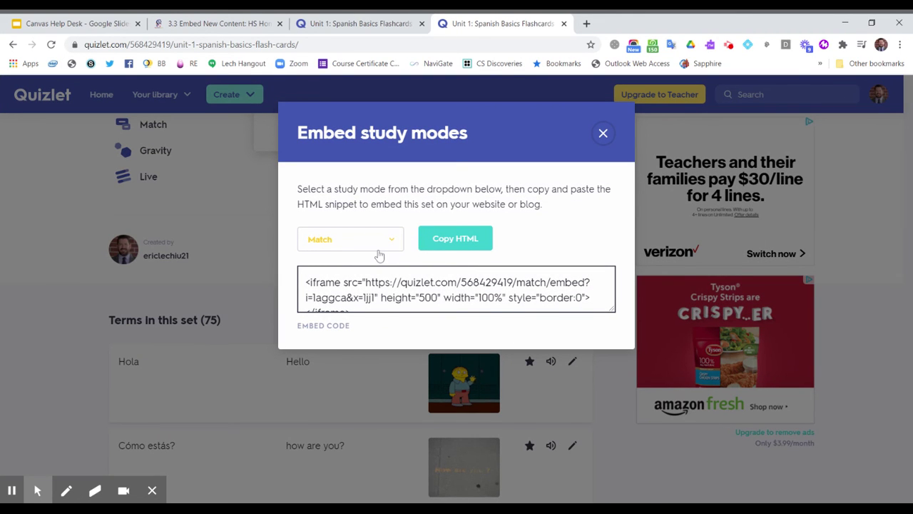
click(379, 255)
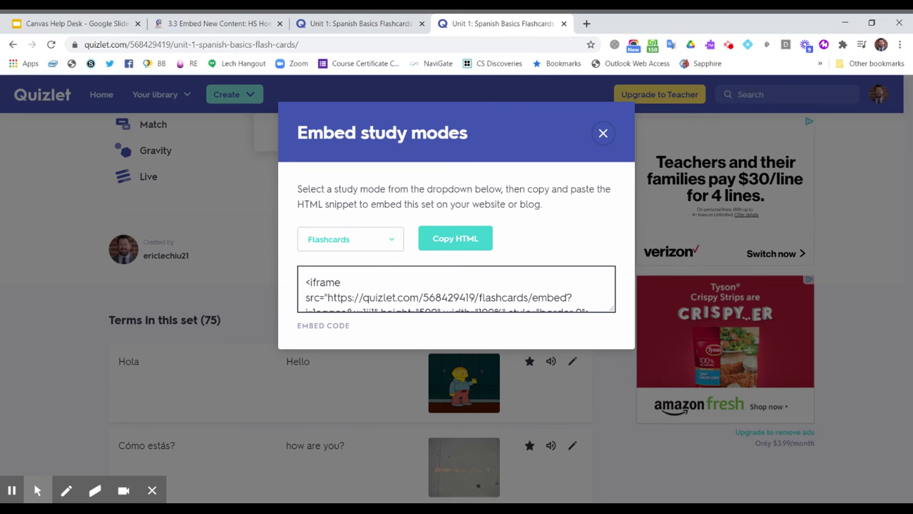
click(446, 241)
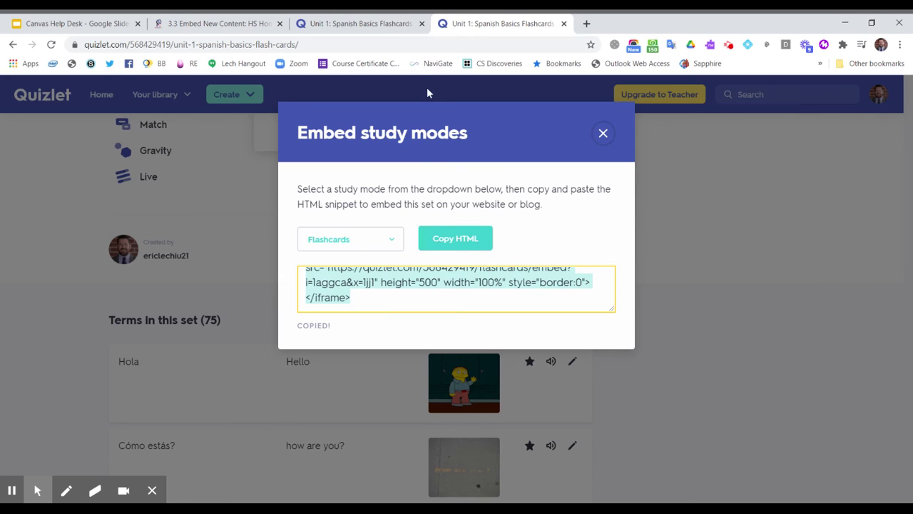
- In the 3.3 page's HTML editor, paste the Quizlet iframe code over the VOCAB placeholder
click(227, 24)
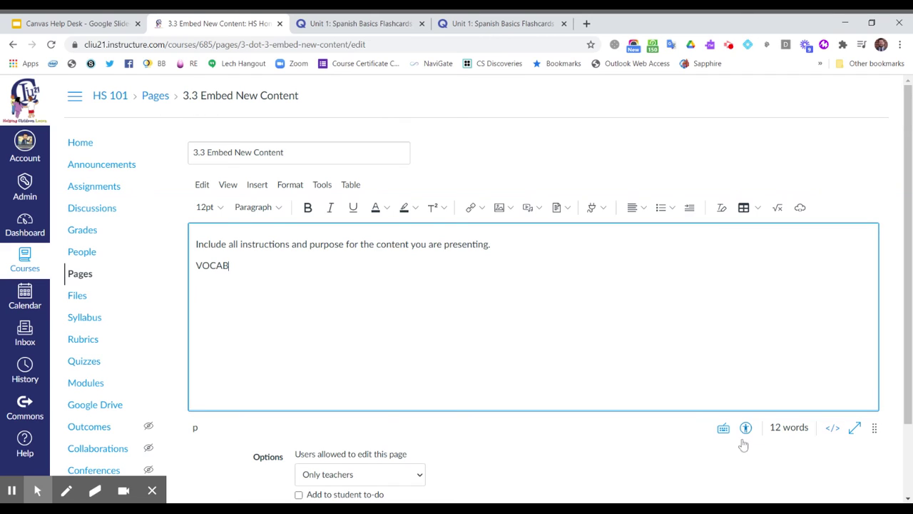
click(832, 428)
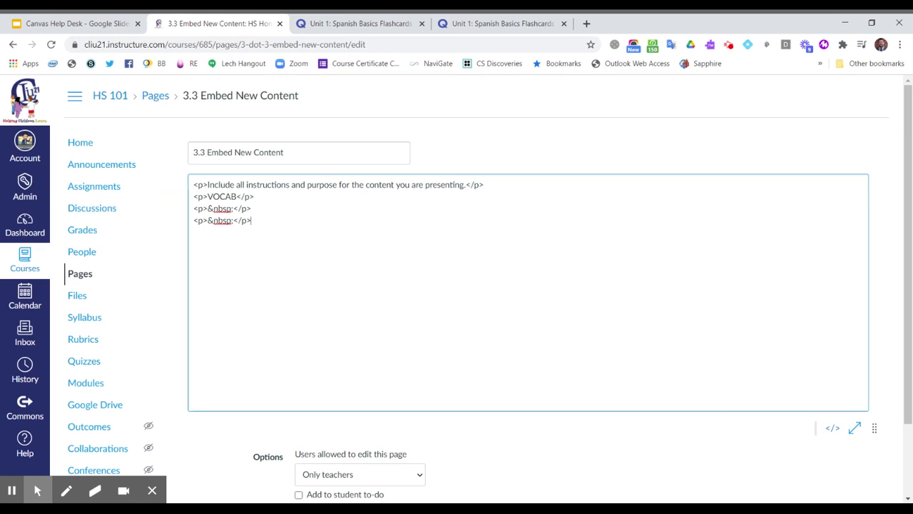
drag(208, 197, 236, 197)
key(ctrl+v)
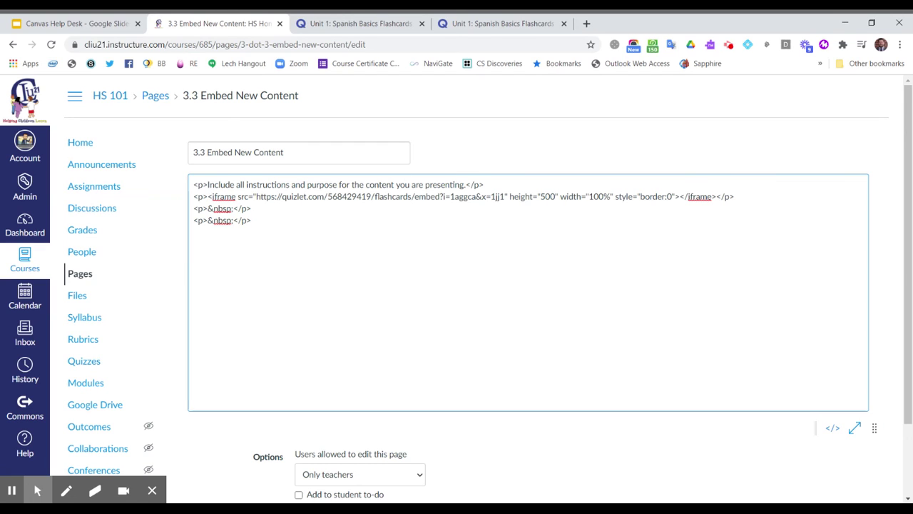
scroll(489, 285, down, 1)
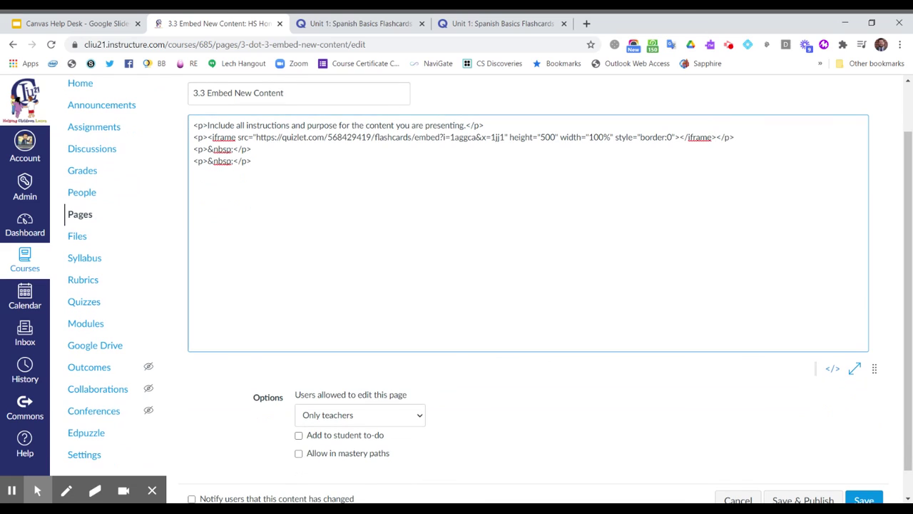
- Check the flashcards embed in the rich editor, then Save & Publish the page
click(833, 369)
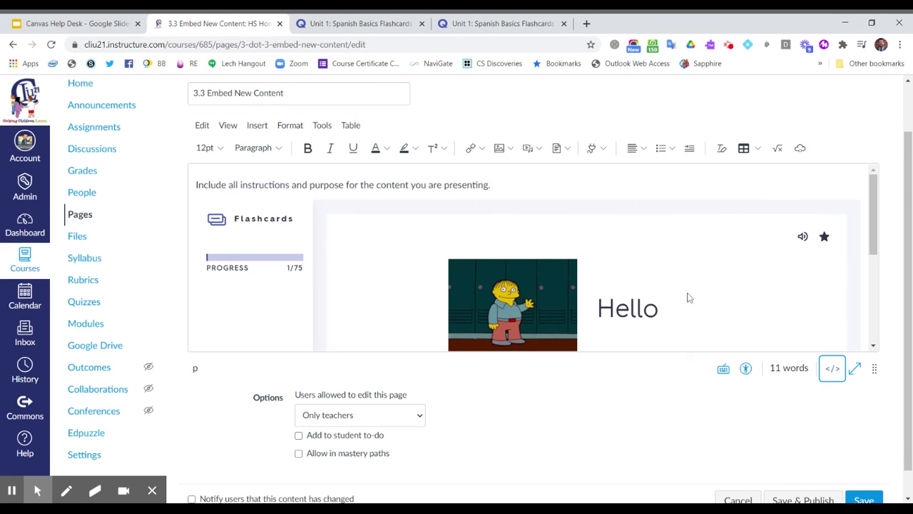
scroll(689, 296, down, 3)
scroll(688, 296, up, 5)
click(813, 498)
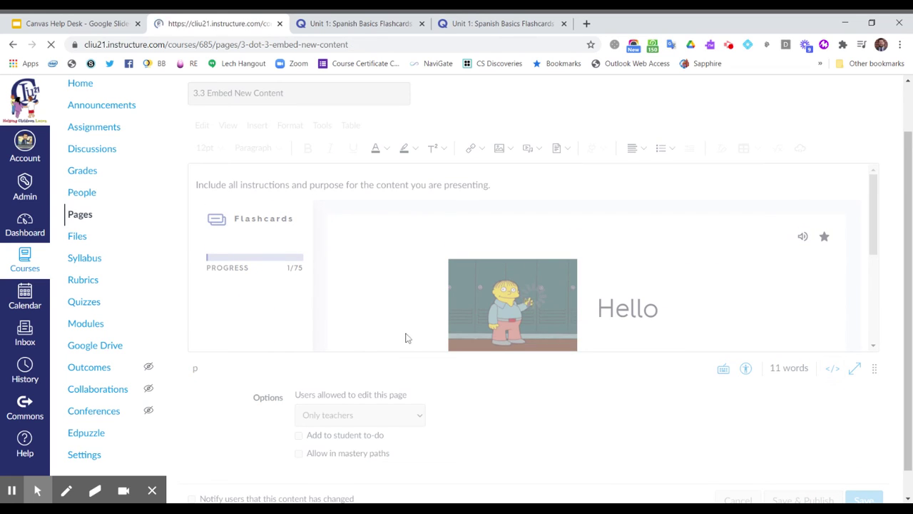